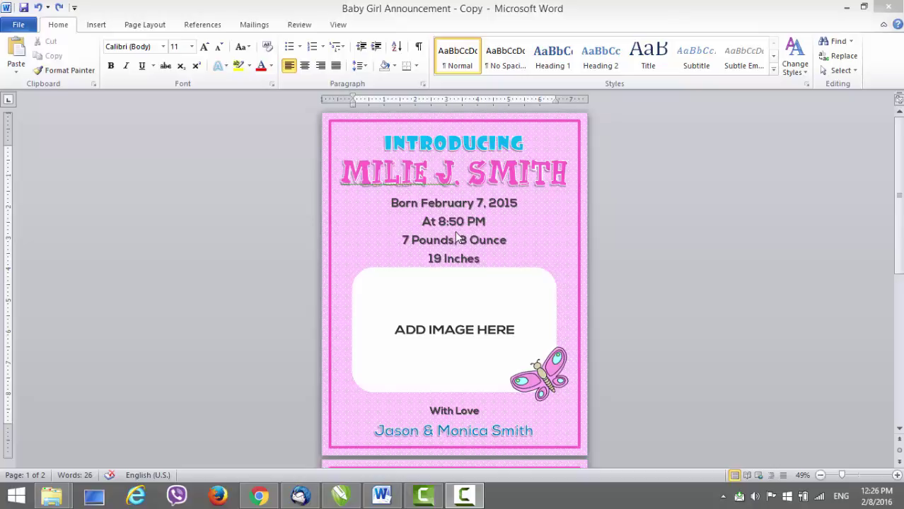
Select the baby's name, the INTRODUCING heading, and the 19 Inches and weight lines
{"action": "left_click", "coordinate": [442, 180]}
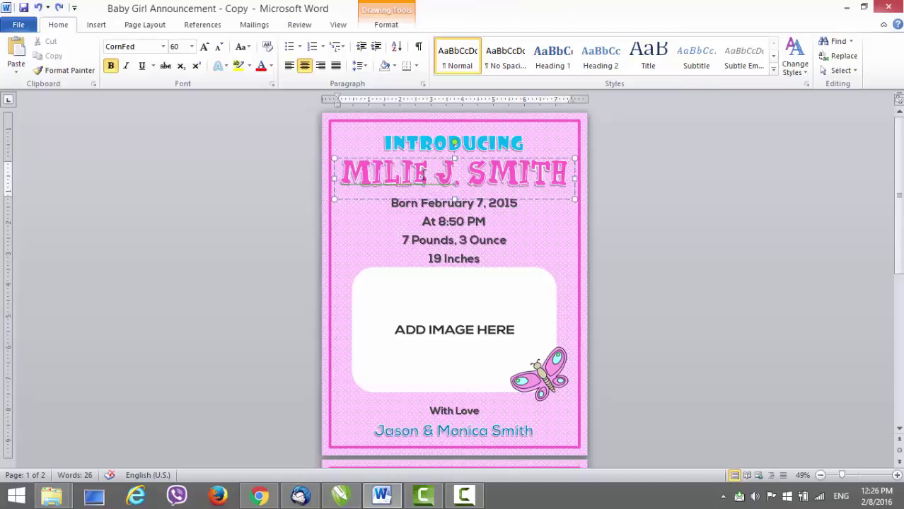
{"action": "double_click", "coordinate": [422, 176]}
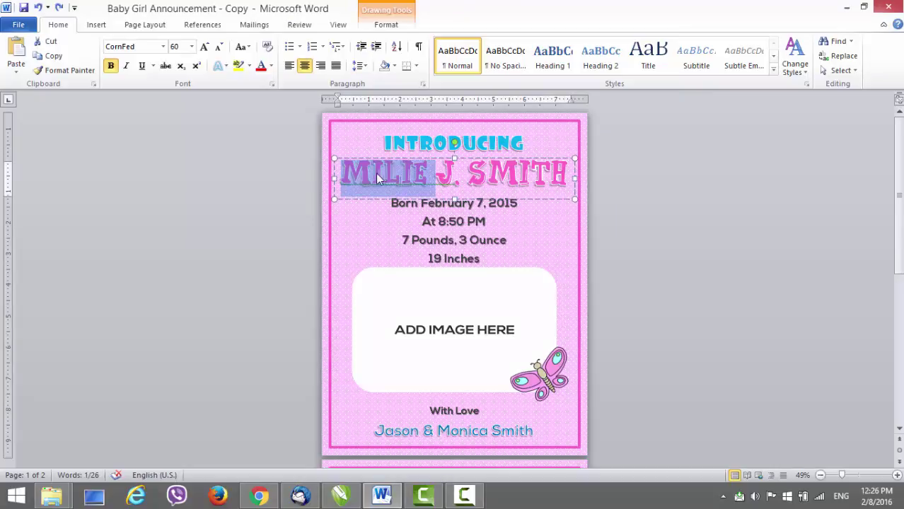
{"action": "left_click", "coordinate": [486, 175]}
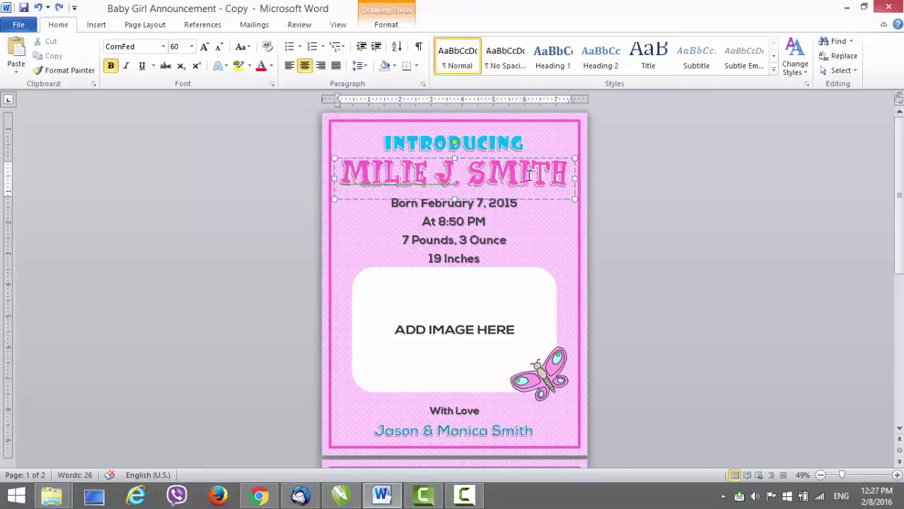
{"action": "left_click", "coordinate": [489, 143]}
{"action": "left_click", "coordinate": [495, 175]}
{"action": "left_click", "coordinate": [485, 203]}
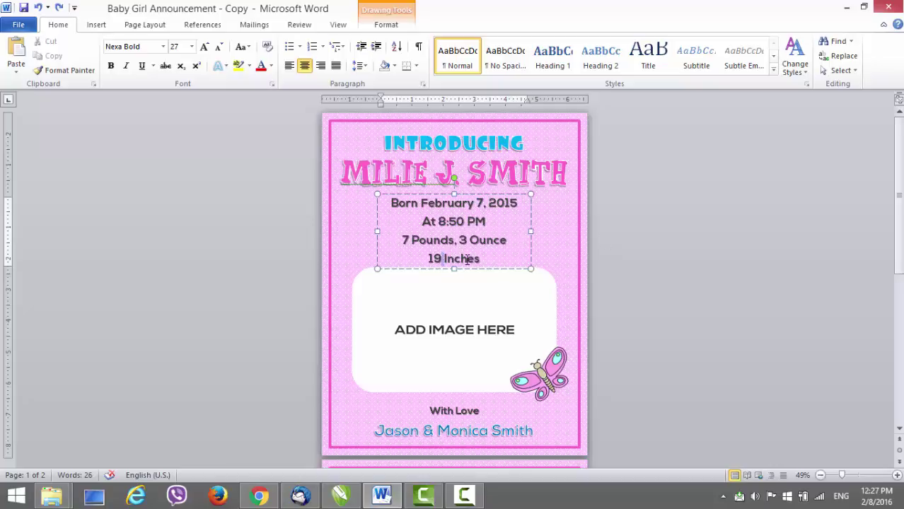
{"action": "triple_click", "coordinate": [436, 259]}
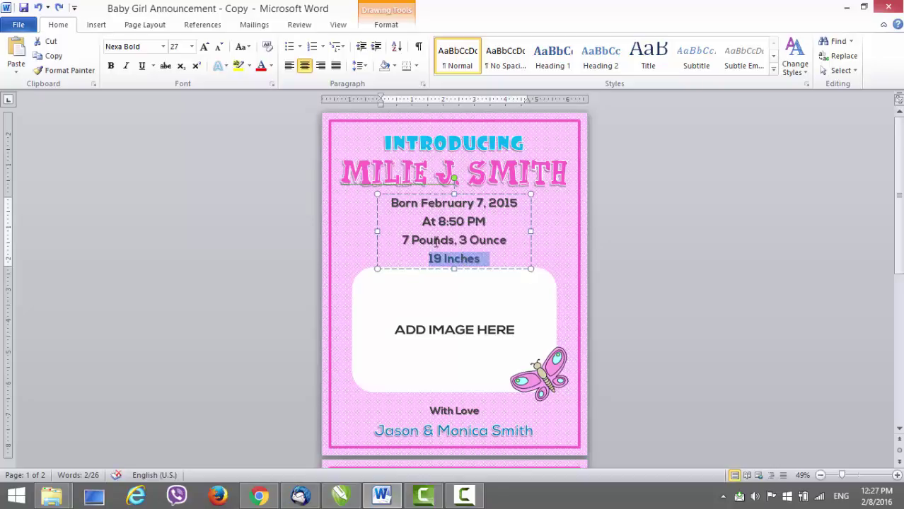
{"action": "left_click_drag", "start_coordinate": [437, 241], "coordinate": [507, 242]}
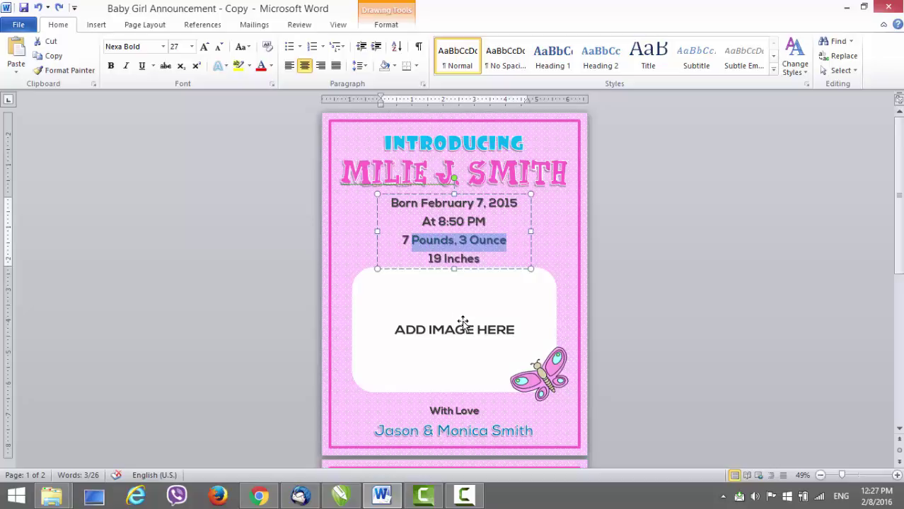
Fill the rounded image placeholder with the baby-girl-images-and-wallpaper-24 photo
{"action": "left_click", "coordinate": [463, 322]}
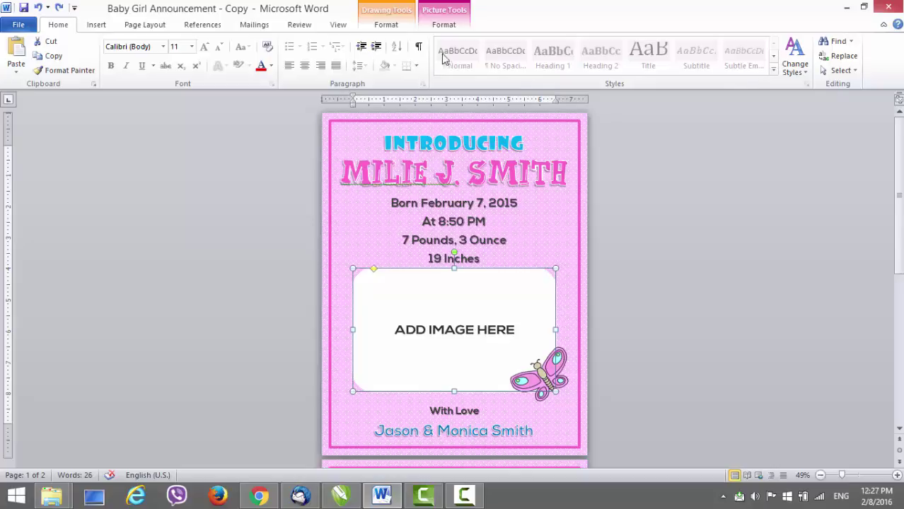
{"action": "left_click", "coordinate": [386, 25]}
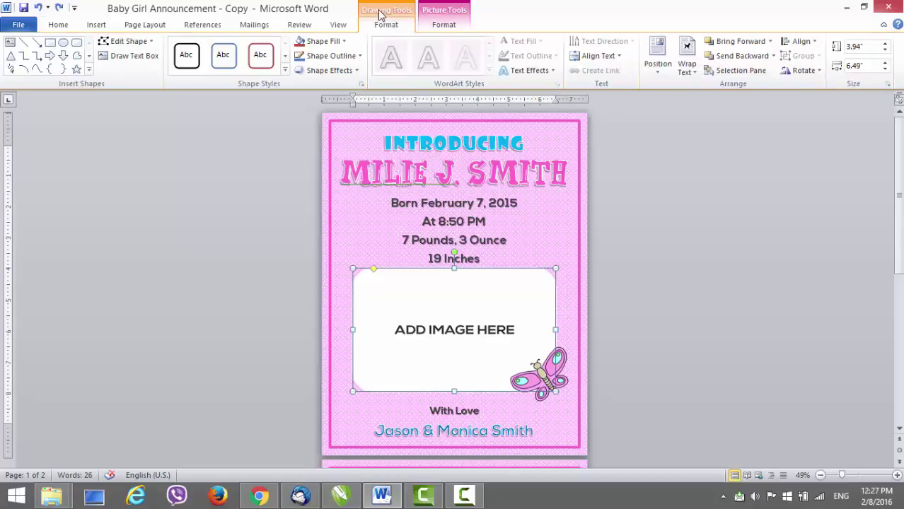
{"action": "left_click", "coordinate": [344, 43]}
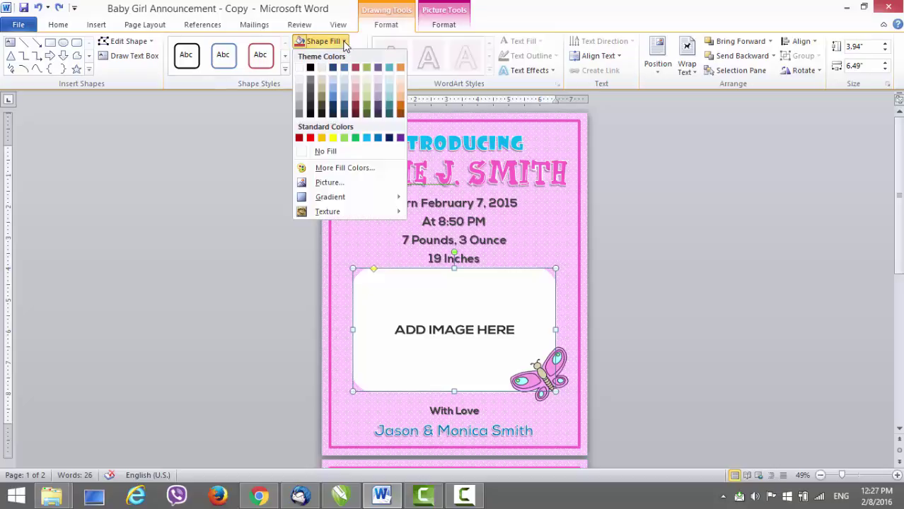
{"action": "left_click", "coordinate": [345, 184]}
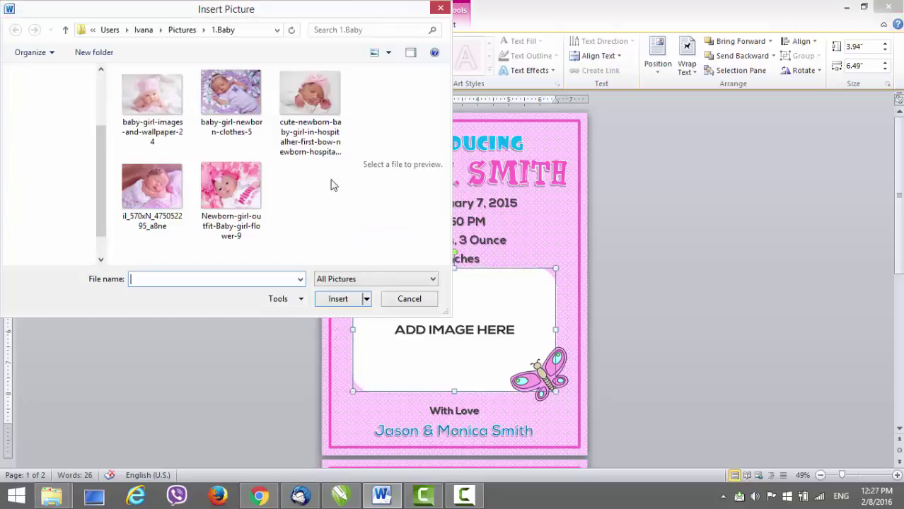
{"action": "left_click", "coordinate": [166, 110]}
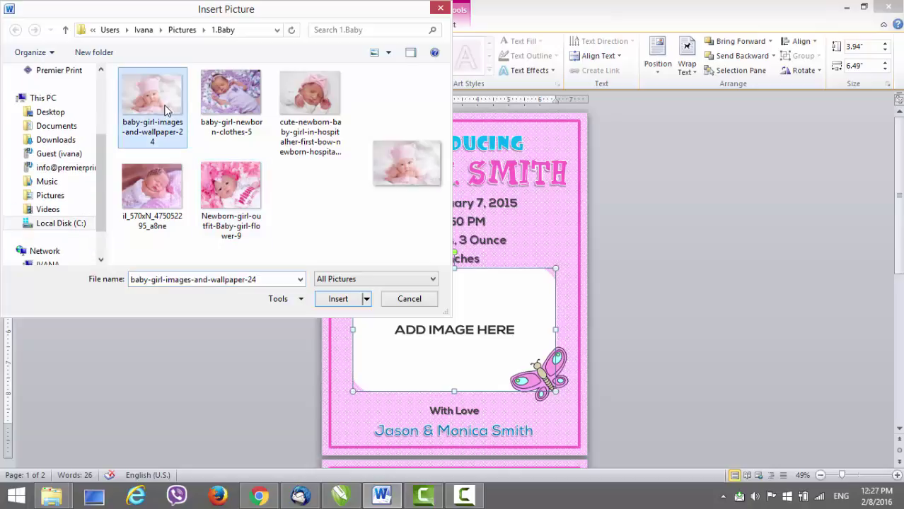
{"action": "left_click", "coordinate": [329, 303]}
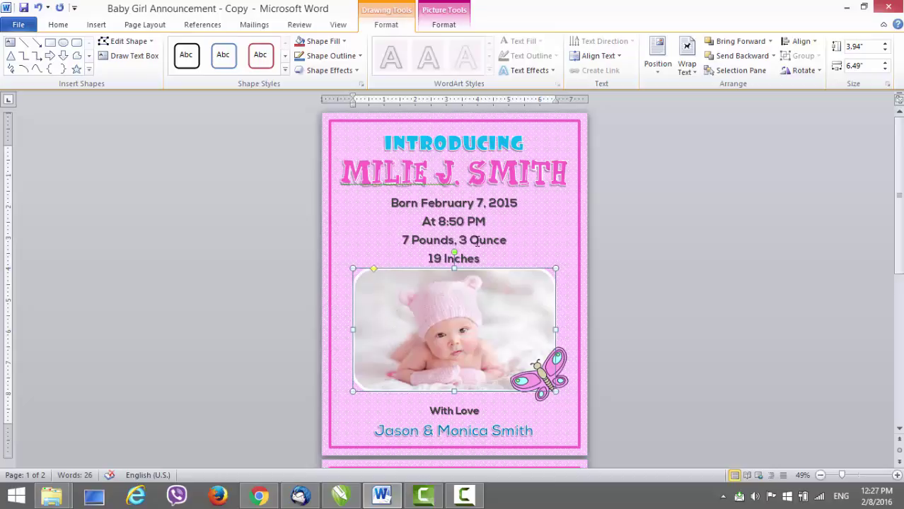
{"action": "left_click", "coordinate": [479, 239]}
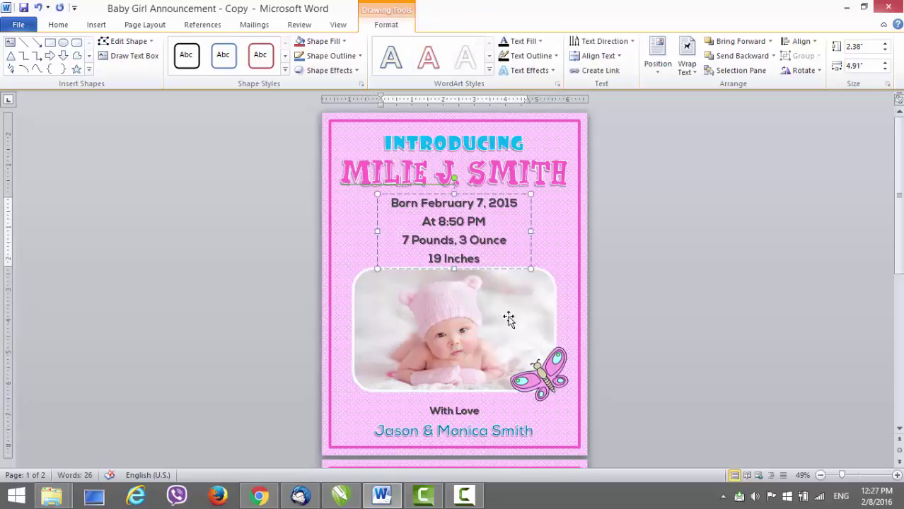
{"action": "left_click", "coordinate": [455, 307]}
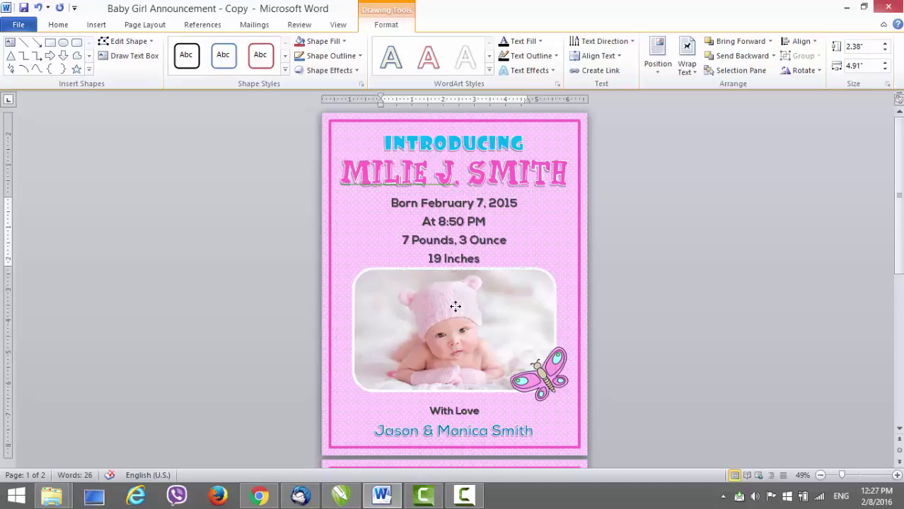
{"action": "left_click", "coordinate": [455, 306]}
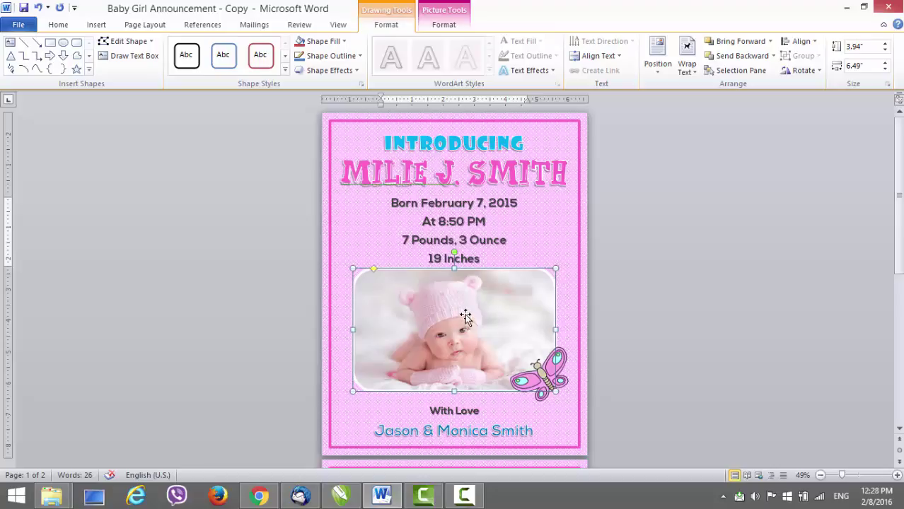
Crop the baby photo with Fill and nudge it slightly within its rounded frame
{"action": "left_click", "coordinate": [445, 27]}
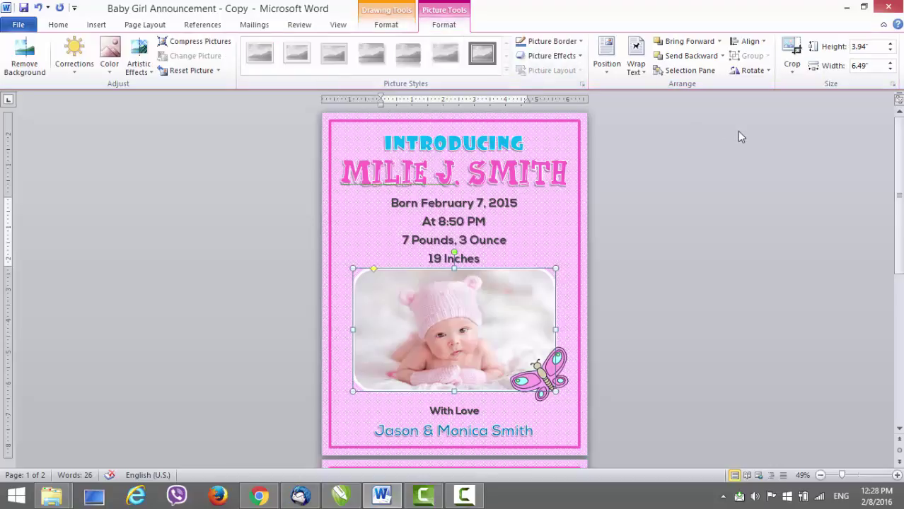
{"action": "left_click", "coordinate": [793, 74]}
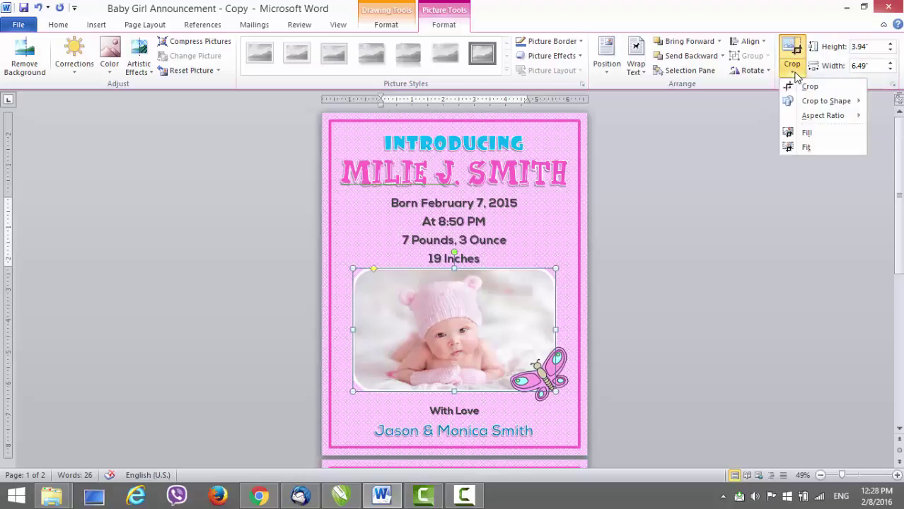
{"action": "left_click", "coordinate": [798, 136]}
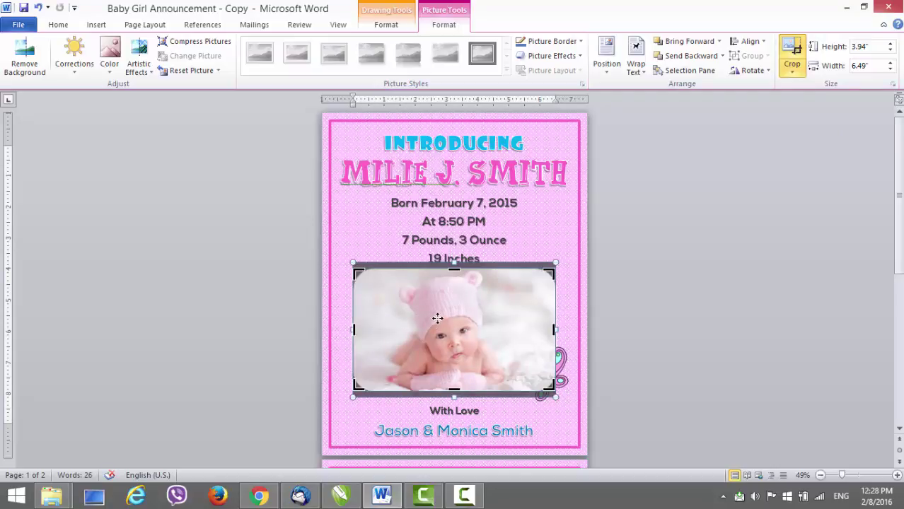
{"action": "left_click_drag", "start_coordinate": [437, 319], "coordinate": [439, 323]}
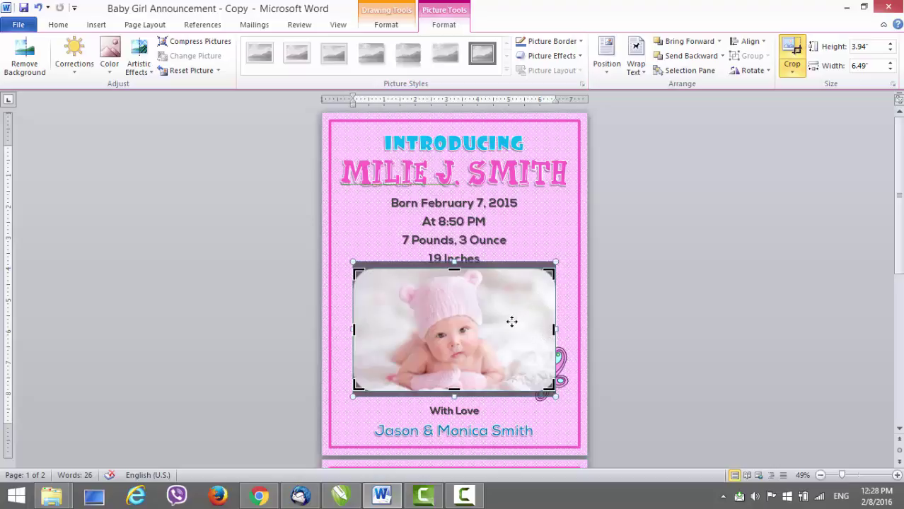
{"action": "left_click", "coordinate": [795, 53]}
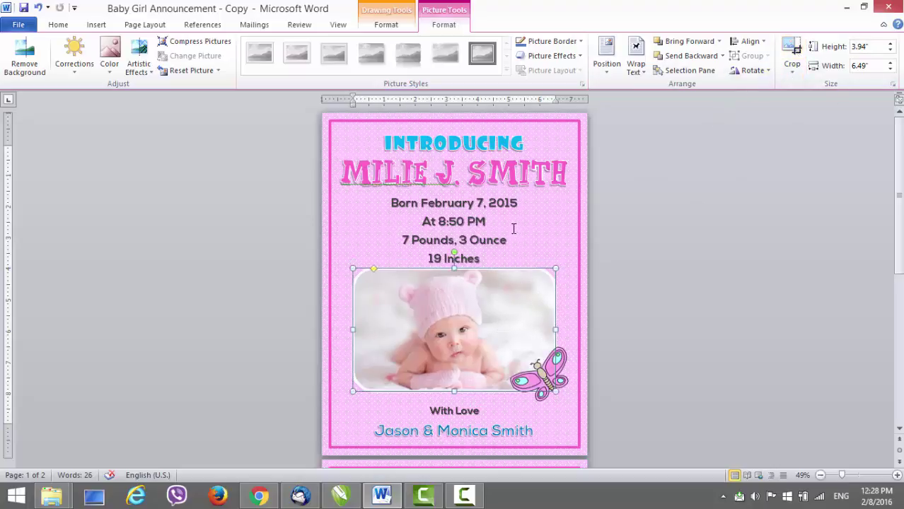
Select the birth details box, then the With Love closing and parents' names
{"action": "left_click", "coordinate": [493, 239]}
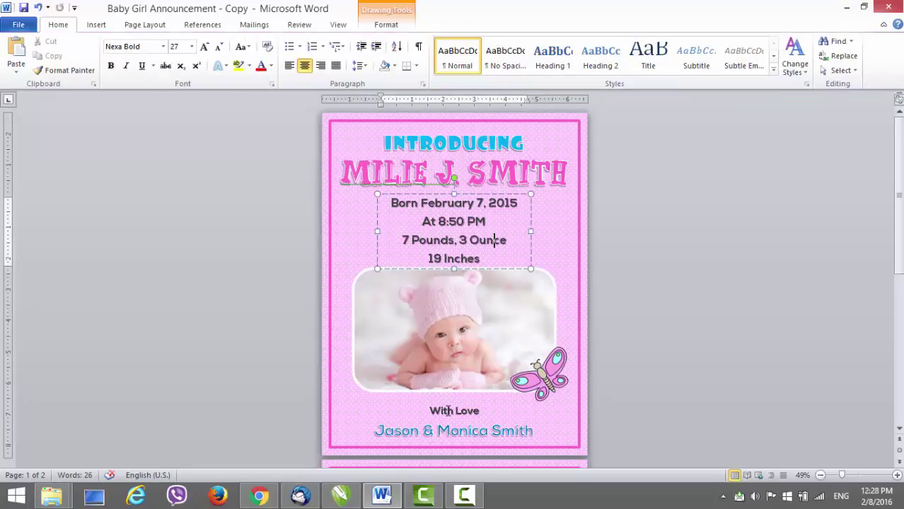
{"action": "double_click", "coordinate": [448, 411]}
{"action": "left_click", "coordinate": [451, 430]}
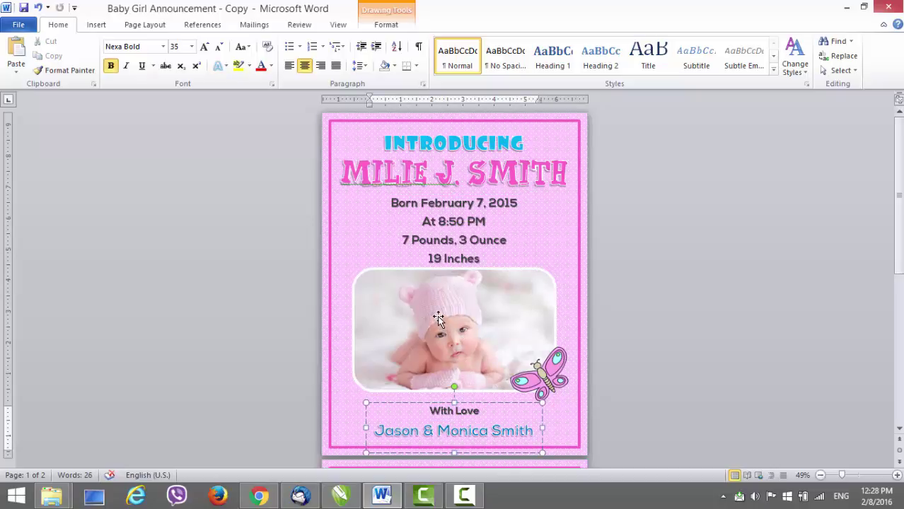
Scroll down to page two's MILIE J. SMITH banner and ADD IMAGE HERE boxes
{"action": "scroll", "coordinate": [437, 316], "scroll_direction": "down", "scroll_amount": 2}
{"action": "scroll", "coordinate": [428, 261], "scroll_direction": "up", "scroll_amount": 1}
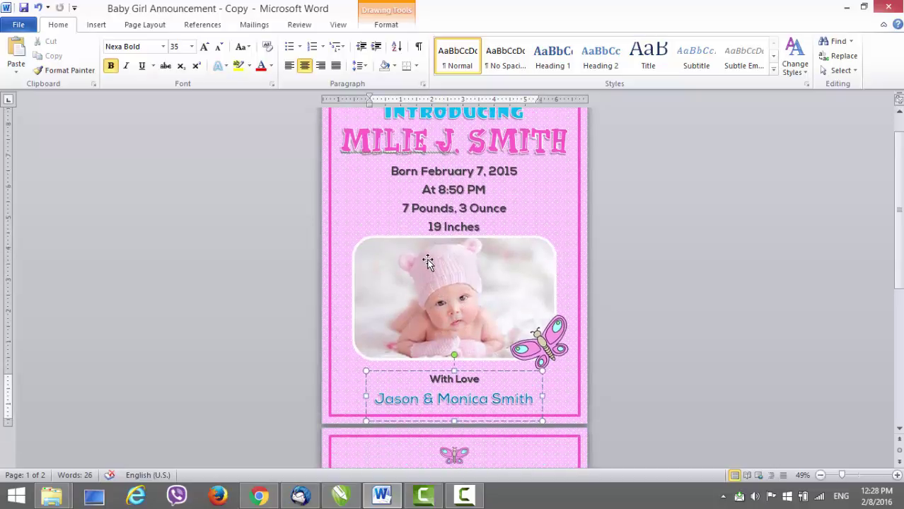
{"action": "scroll", "coordinate": [426, 260], "scroll_direction": "down", "scroll_amount": 2}
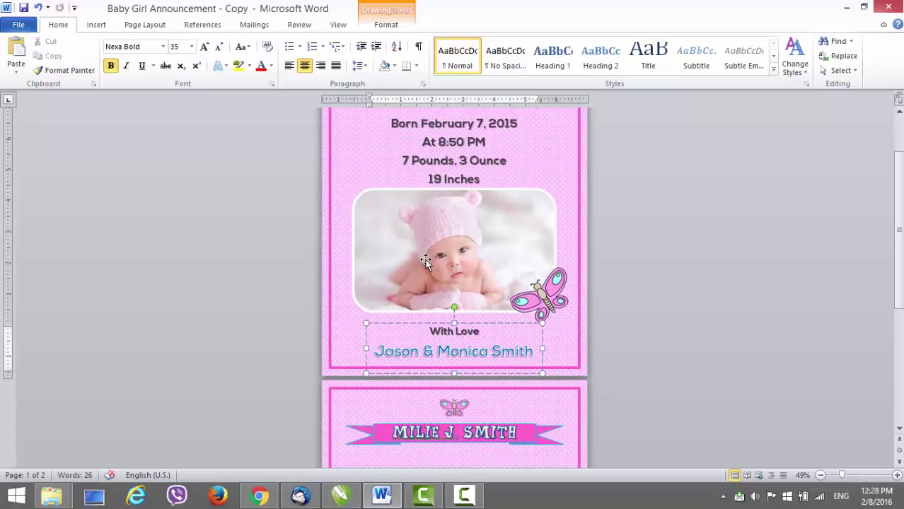
{"action": "scroll", "coordinate": [425, 258], "scroll_direction": "down", "scroll_amount": 5}
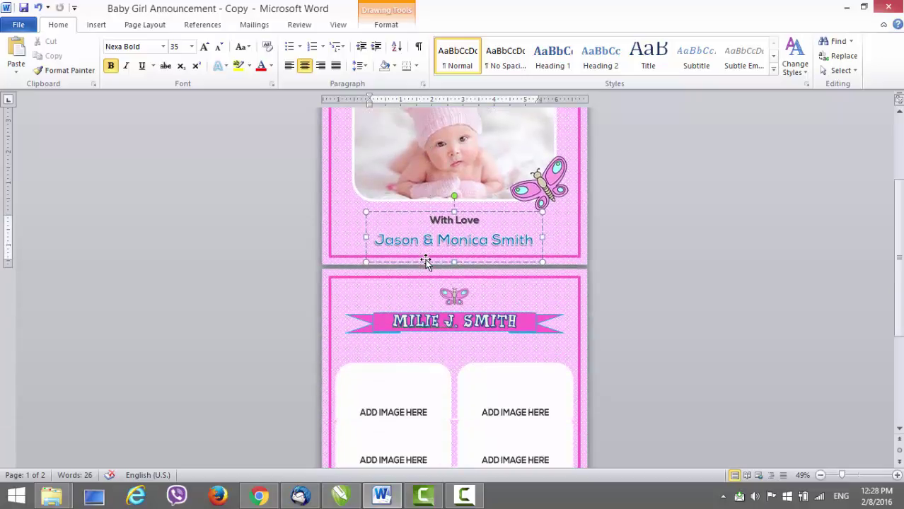
{"action": "scroll", "coordinate": [426, 260], "scroll_direction": "down", "scroll_amount": 3}
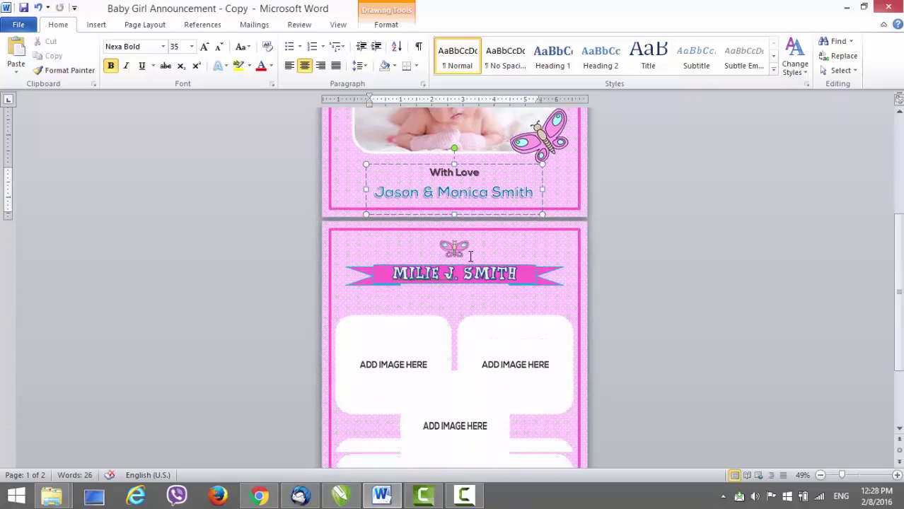
{"action": "scroll", "coordinate": [470, 256], "scroll_direction": "down", "scroll_amount": 3}
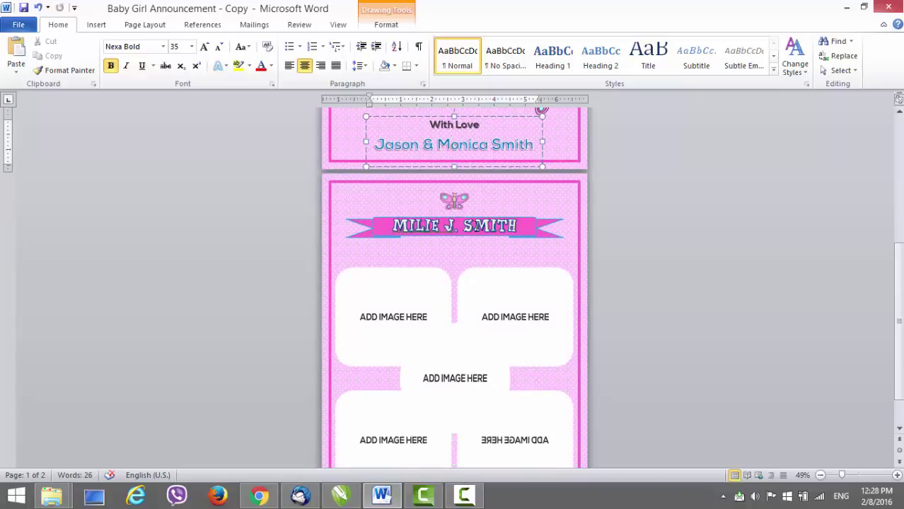
Select the banner, then drill into the collage to the centre ADD IMAGE HERE placeholder
{"action": "left_click", "coordinate": [476, 226]}
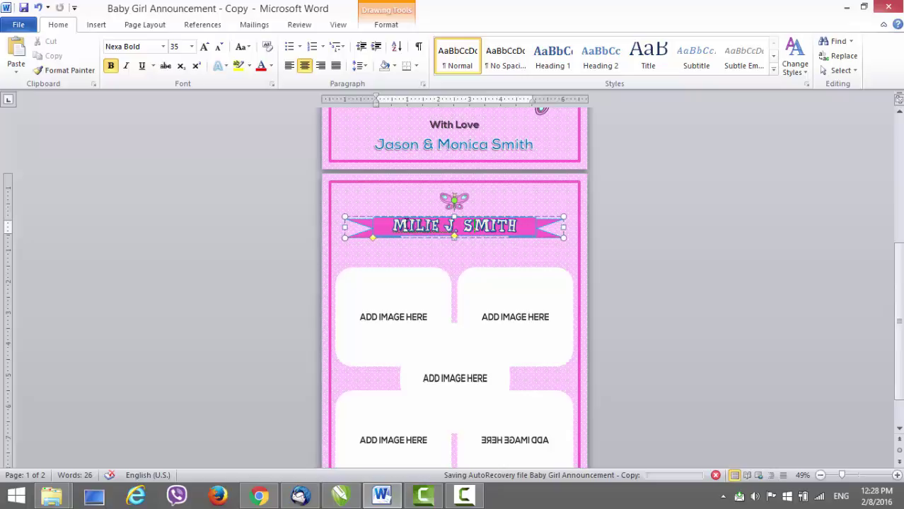
{"action": "triple_click", "coordinate": [405, 224]}
{"action": "scroll", "coordinate": [418, 268], "scroll_direction": "down", "scroll_amount": 3}
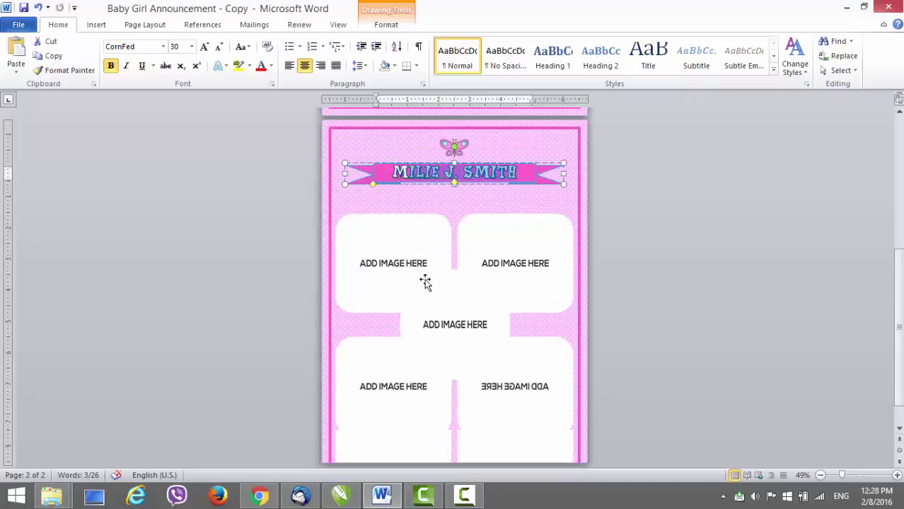
{"action": "left_click", "coordinate": [455, 315]}
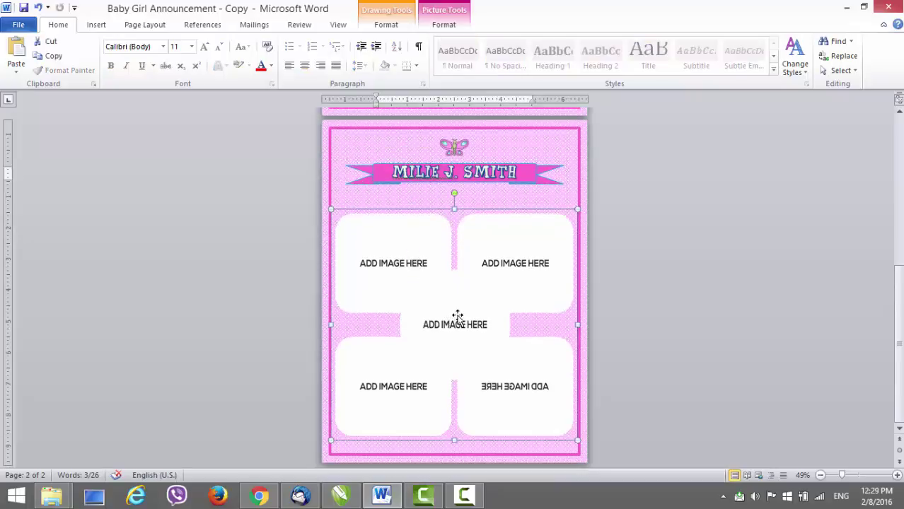
{"action": "left_click", "coordinate": [471, 317]}
{"action": "left_click", "coordinate": [544, 181]}
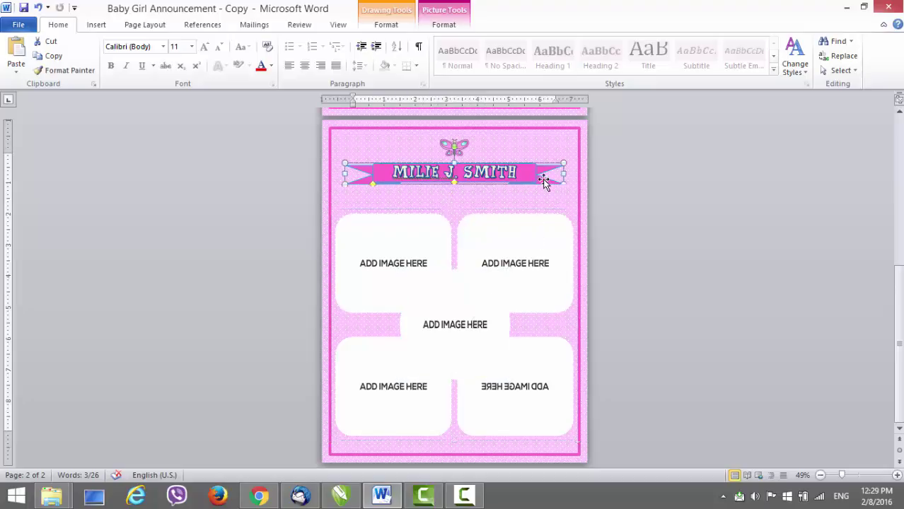
{"action": "left_click", "coordinate": [508, 302]}
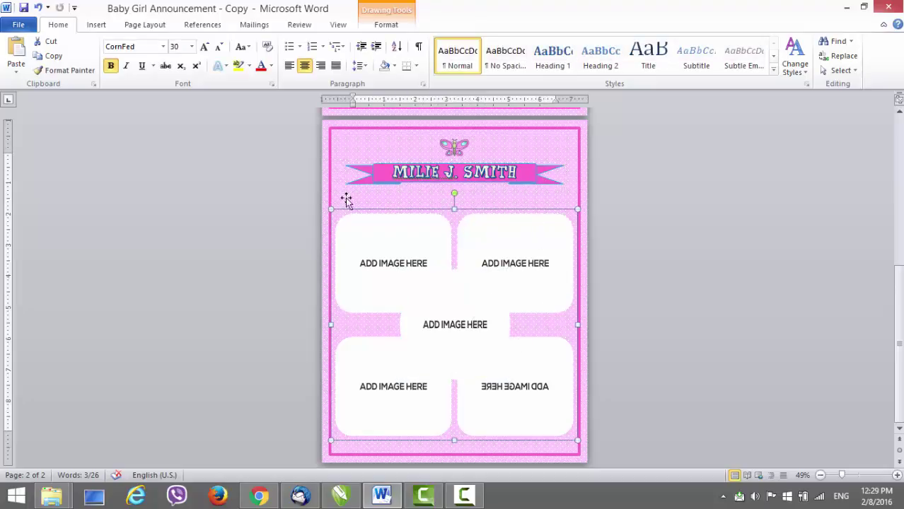
{"action": "left_click", "coordinate": [492, 295]}
{"action": "left_click", "coordinate": [471, 327]}
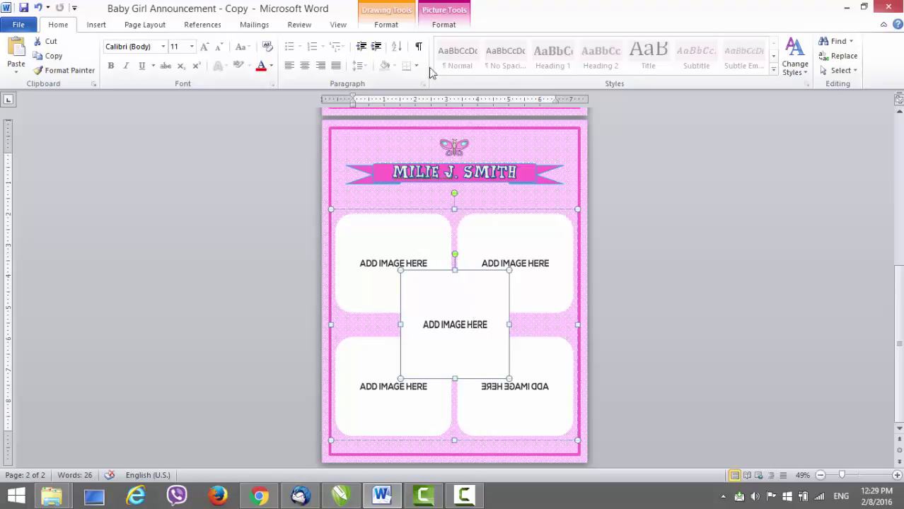
Fill the centre circular placeholder with the baby-girl-images-and-wallpaper-24 photo
{"action": "left_click", "coordinate": [386, 27]}
{"action": "left_click", "coordinate": [339, 42]}
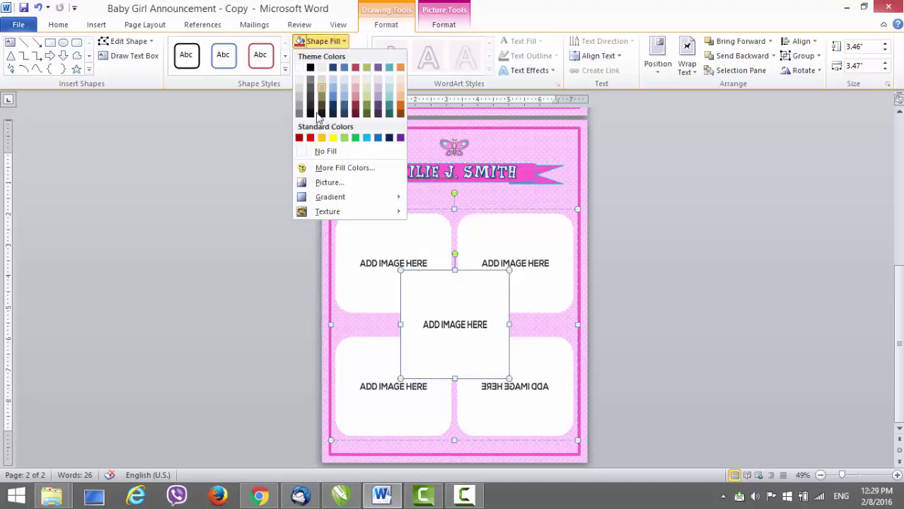
{"action": "left_click", "coordinate": [333, 184]}
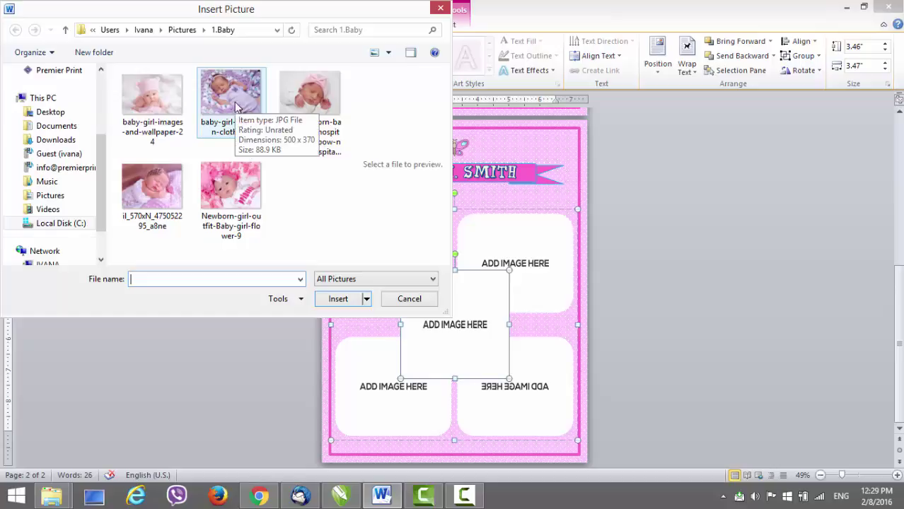
{"action": "left_click", "coordinate": [149, 111]}
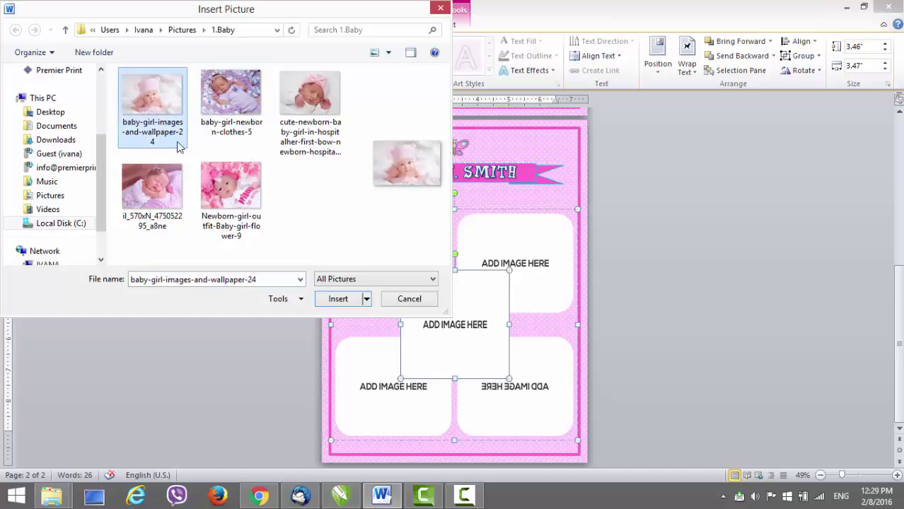
{"action": "left_click", "coordinate": [339, 299]}
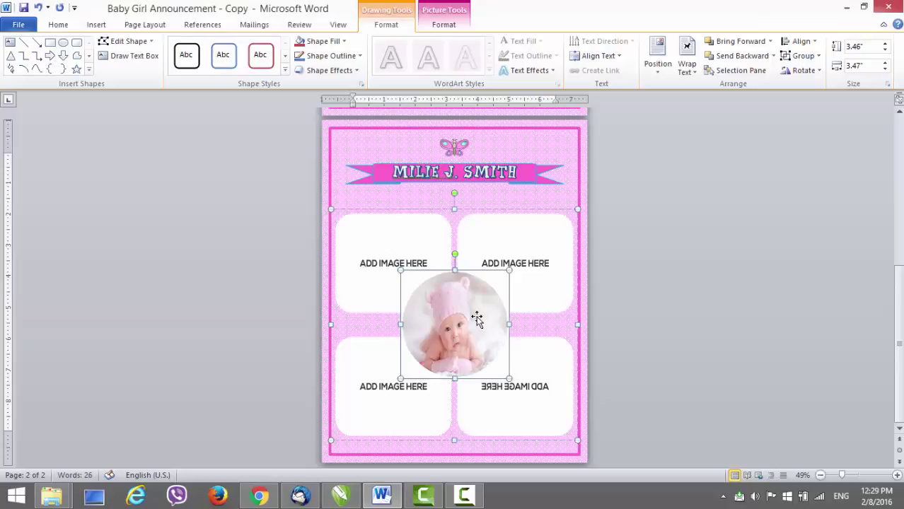
Crop the centre photo with Fill and shift it slightly right inside the circle
{"action": "left_click", "coordinate": [443, 24]}
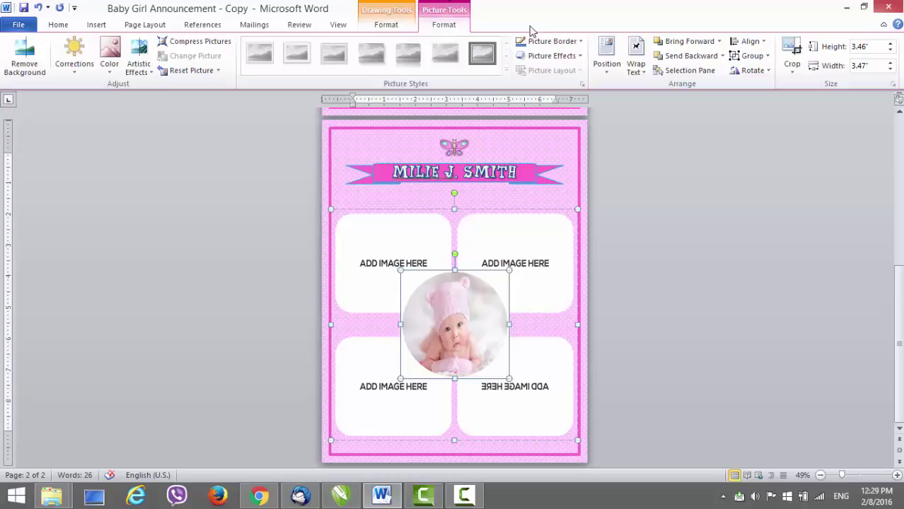
{"action": "left_click", "coordinate": [791, 75]}
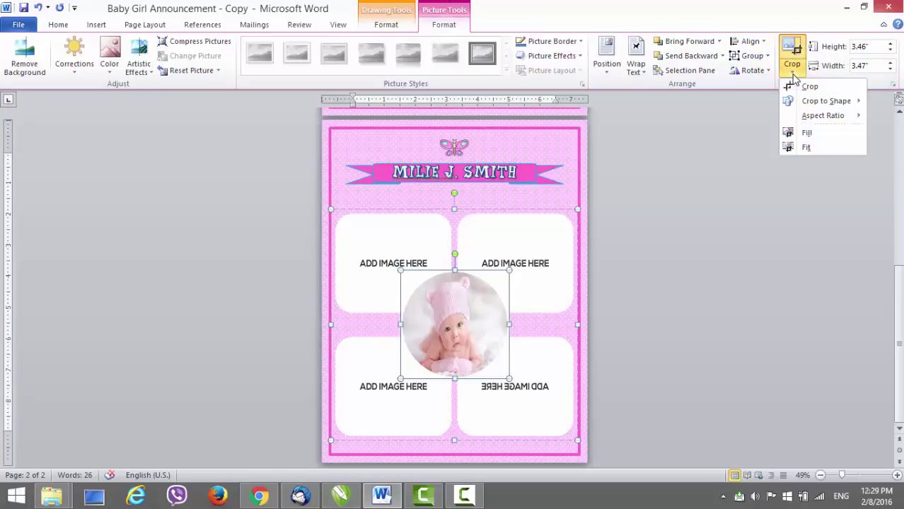
{"action": "left_click", "coordinate": [807, 133]}
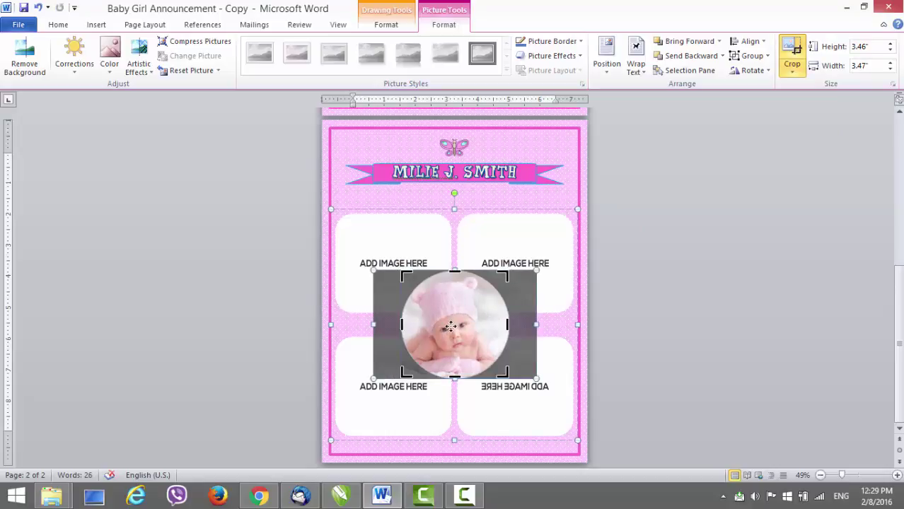
{"action": "left_click_drag", "start_coordinate": [451, 326], "coordinate": [455, 331]}
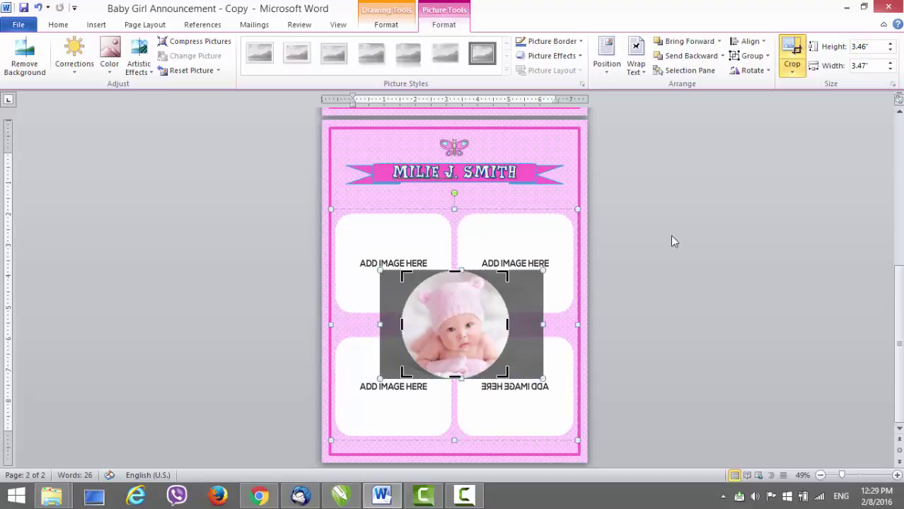
{"action": "left_click", "coordinate": [794, 51]}
{"action": "left_click", "coordinate": [523, 238]}
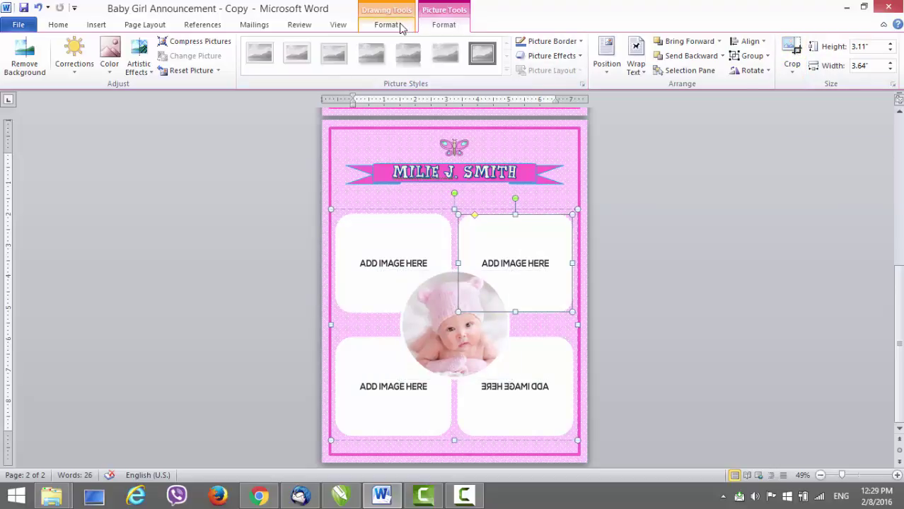
Fill the top-right frame with the baby-girl-newborn-clothes-5 photo
{"action": "left_click", "coordinate": [393, 22]}
{"action": "left_click", "coordinate": [315, 43]}
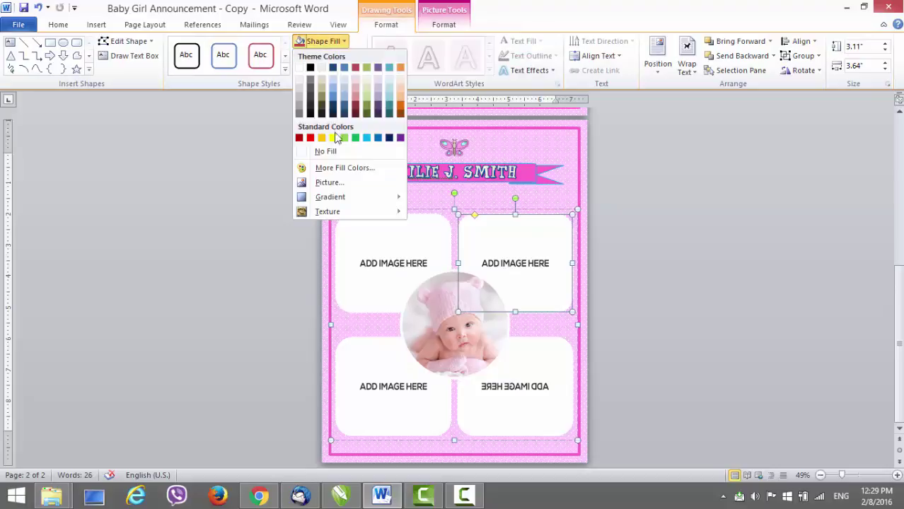
{"action": "left_click", "coordinate": [328, 183]}
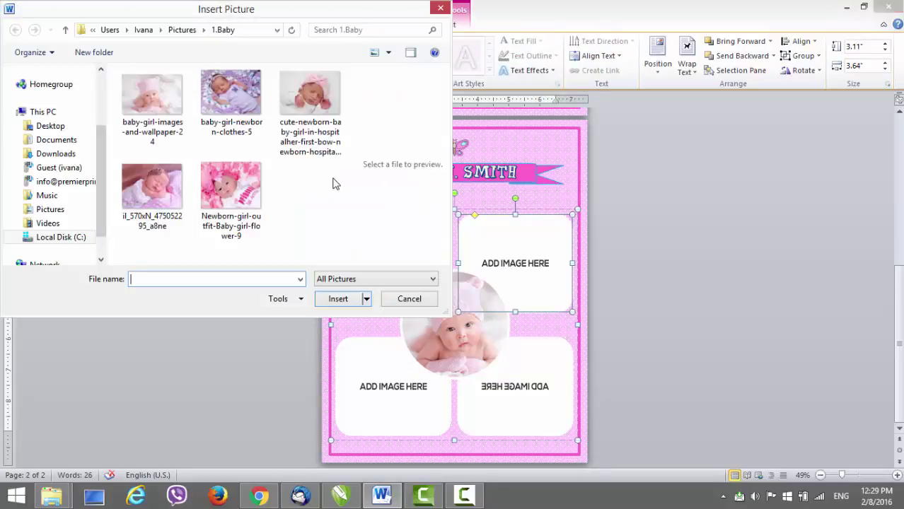
{"action": "left_click", "coordinate": [237, 99]}
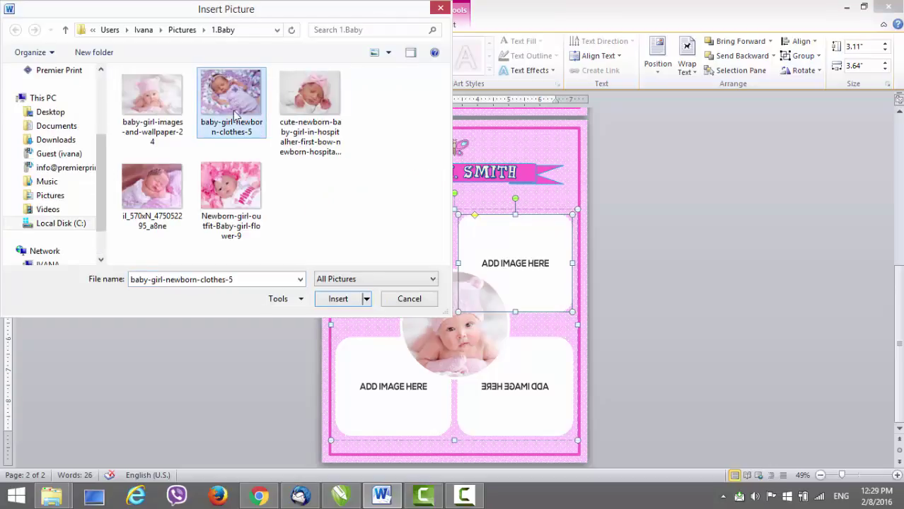
{"action": "left_click", "coordinate": [328, 301]}
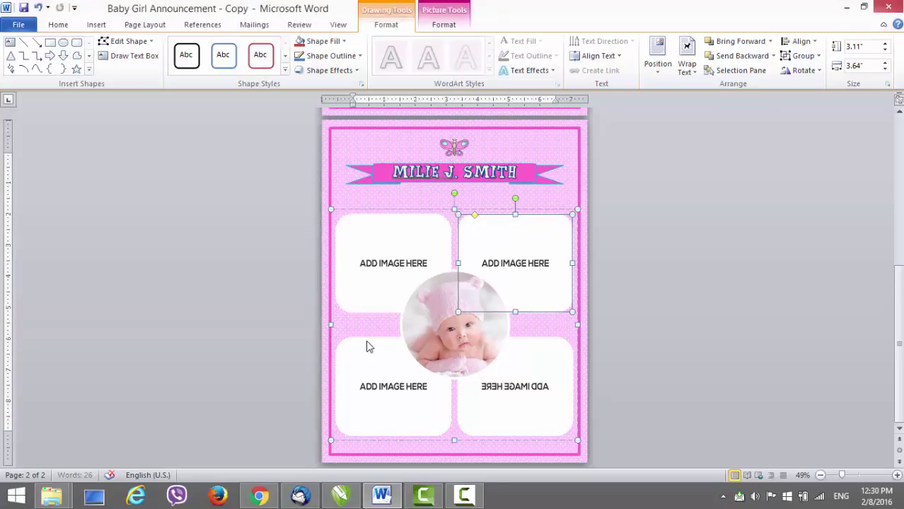
Fill the top-left frame with the il_570xN_475052295_a8ne photo
{"action": "left_click", "coordinate": [372, 244]}
{"action": "left_click", "coordinate": [323, 41]}
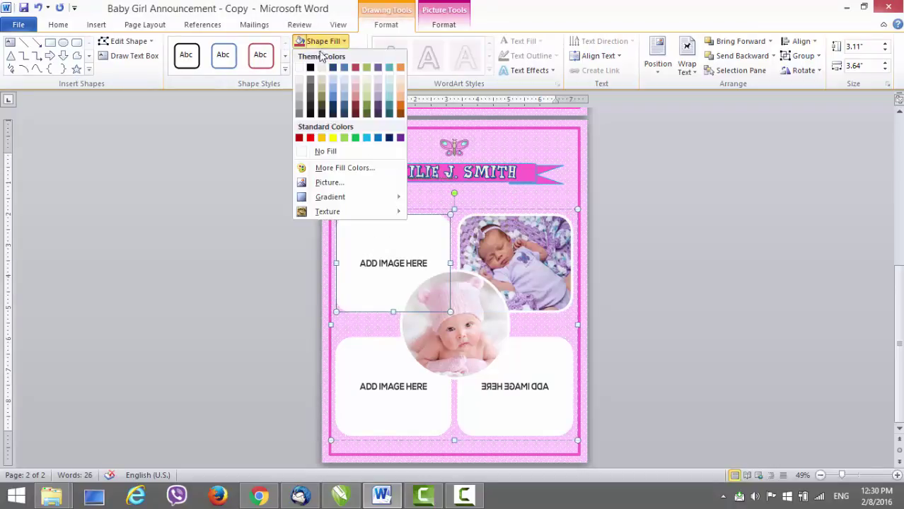
{"action": "left_click", "coordinate": [330, 183]}
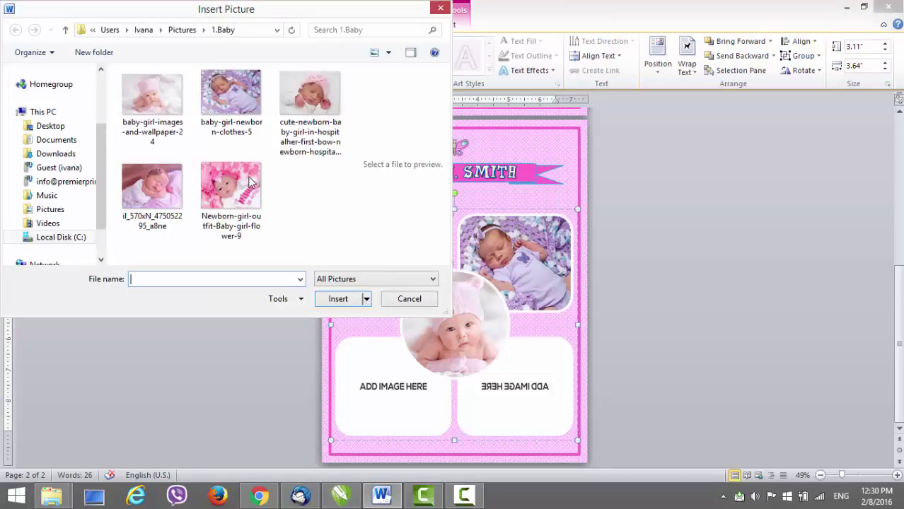
{"action": "left_click", "coordinate": [166, 192]}
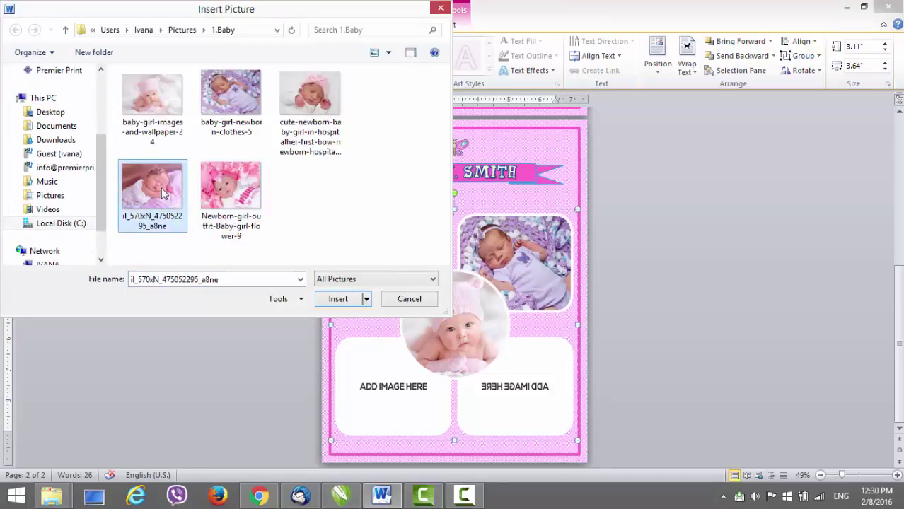
{"action": "left_click", "coordinate": [338, 299]}
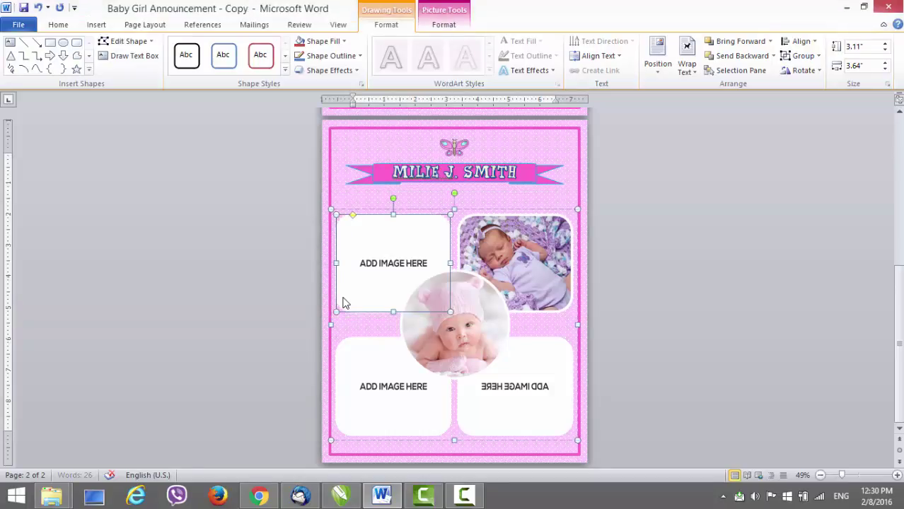
Fill the bottom-left frame with the newborn in the pink flower outfit photo
{"action": "left_click", "coordinate": [369, 350]}
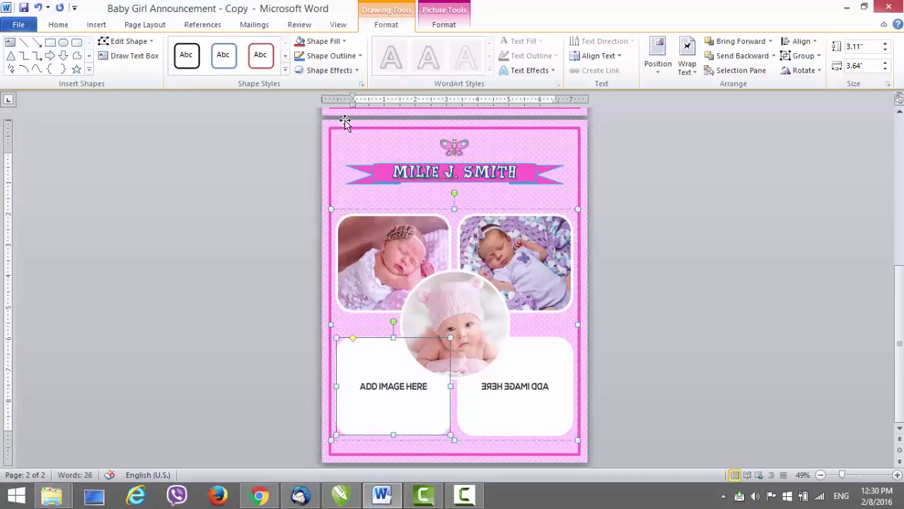
{"action": "left_click", "coordinate": [322, 41]}
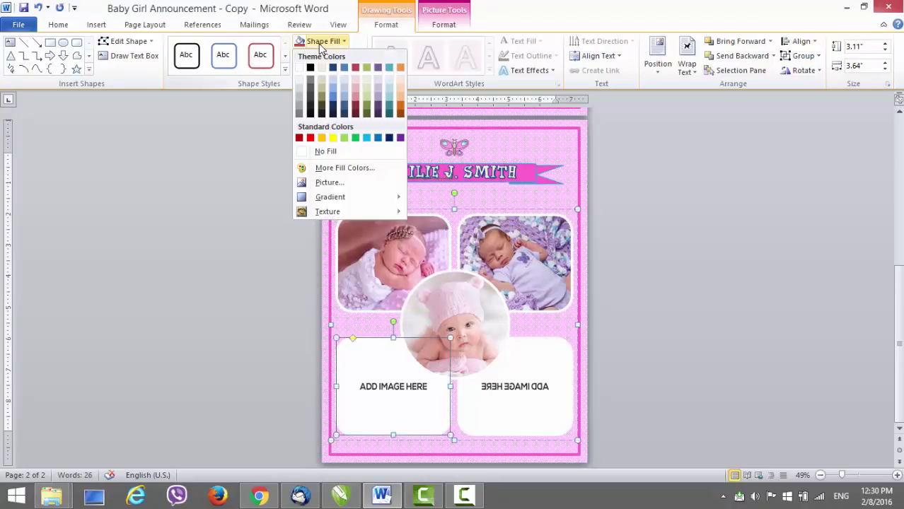
{"action": "left_click", "coordinate": [338, 183]}
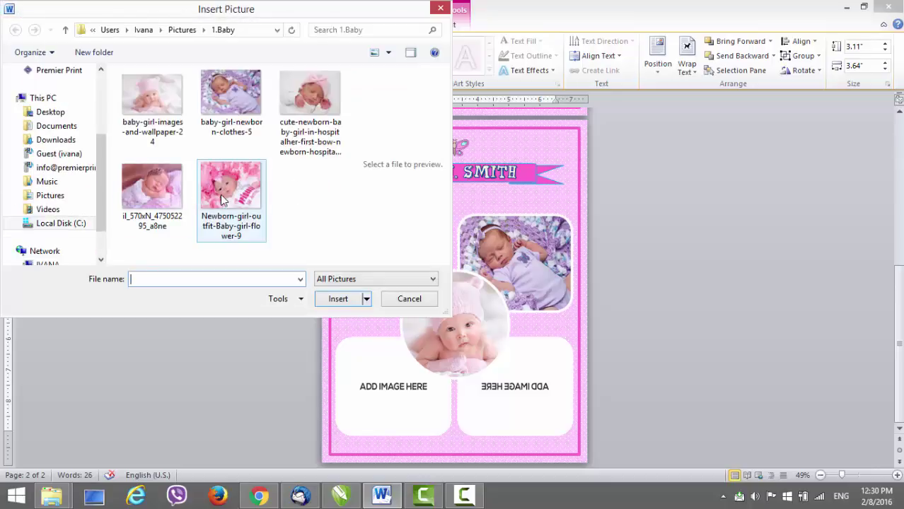
{"action": "left_click", "coordinate": [222, 202]}
{"action": "left_click", "coordinate": [342, 300]}
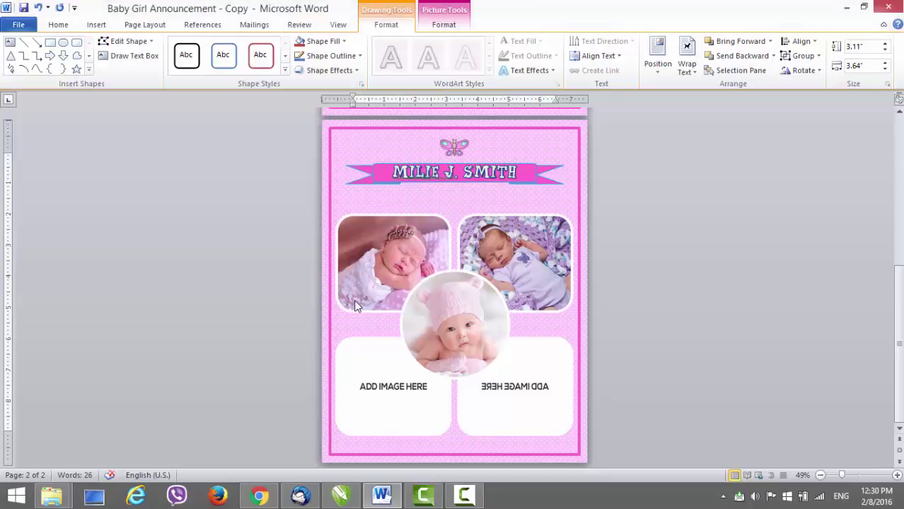
Fill the bottom-right frame with the hospital newborn photo
{"action": "left_click", "coordinate": [532, 372]}
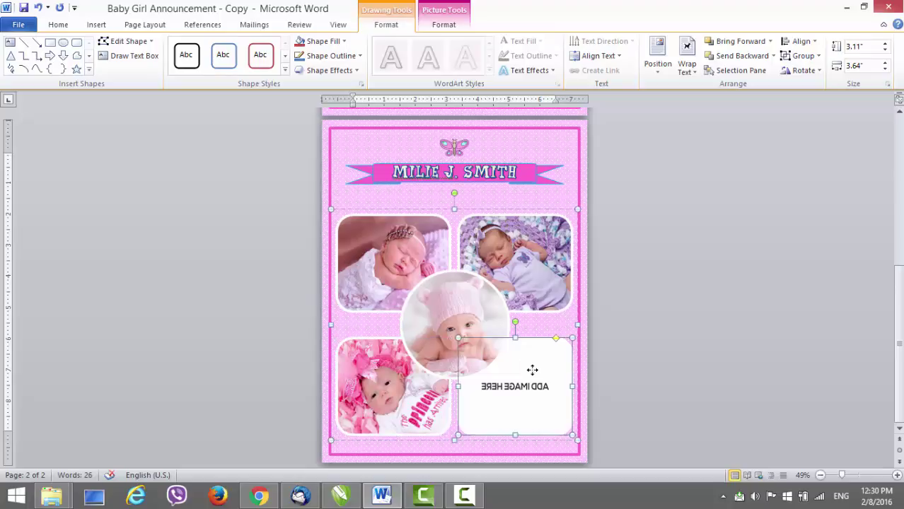
{"action": "left_click", "coordinate": [322, 41]}
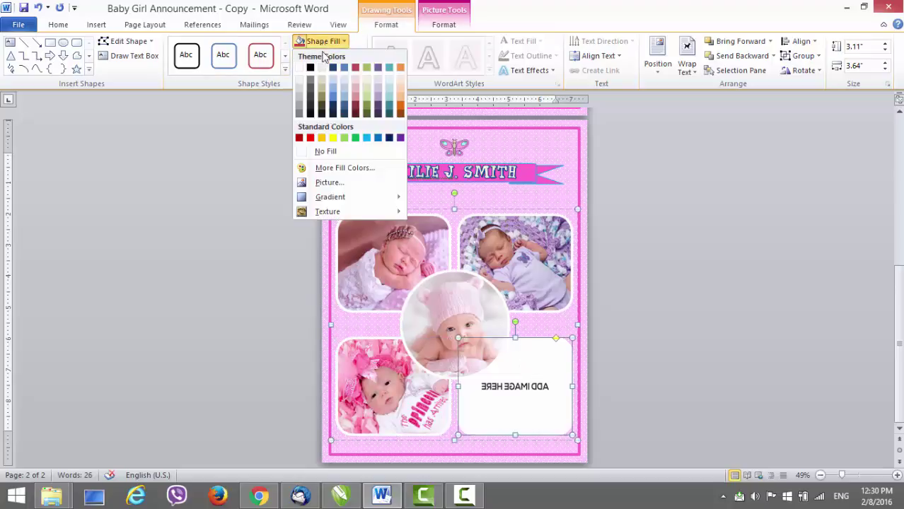
{"action": "left_click", "coordinate": [330, 183]}
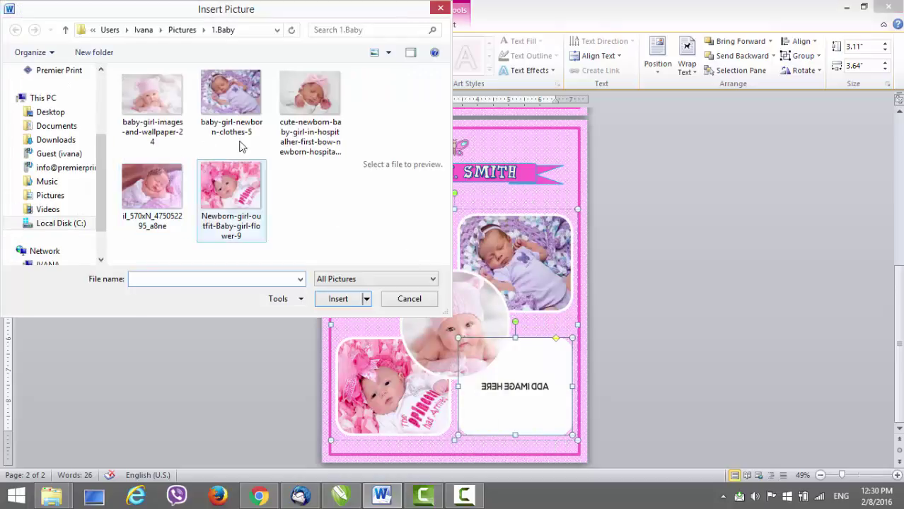
{"action": "left_click", "coordinate": [308, 119]}
{"action": "left_click", "coordinate": [345, 301]}
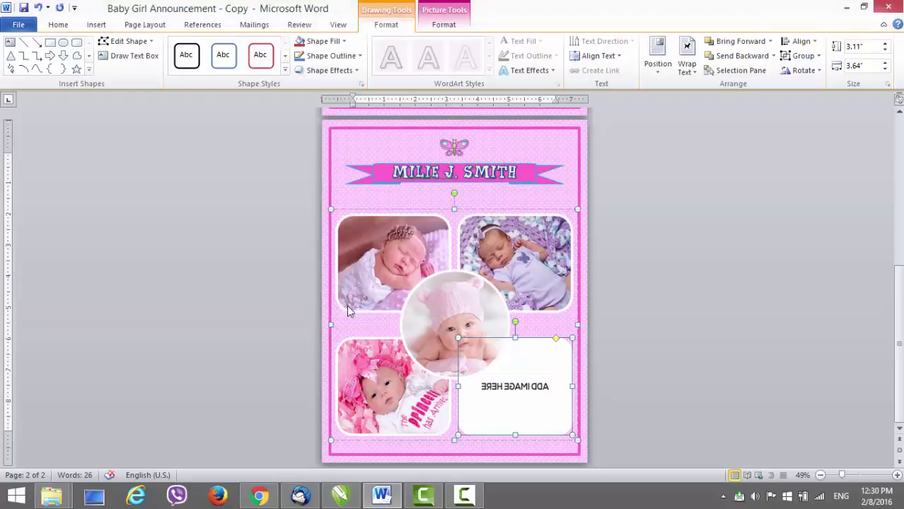
Flip the bottom-right photo horizontally and deselect the collage
{"action": "right_click", "coordinate": [518, 380]}
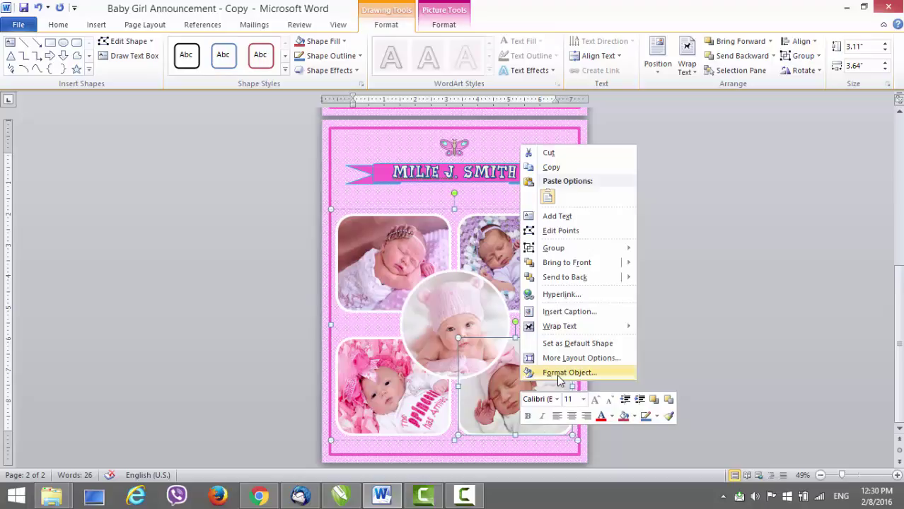
{"action": "left_click", "coordinate": [401, 27]}
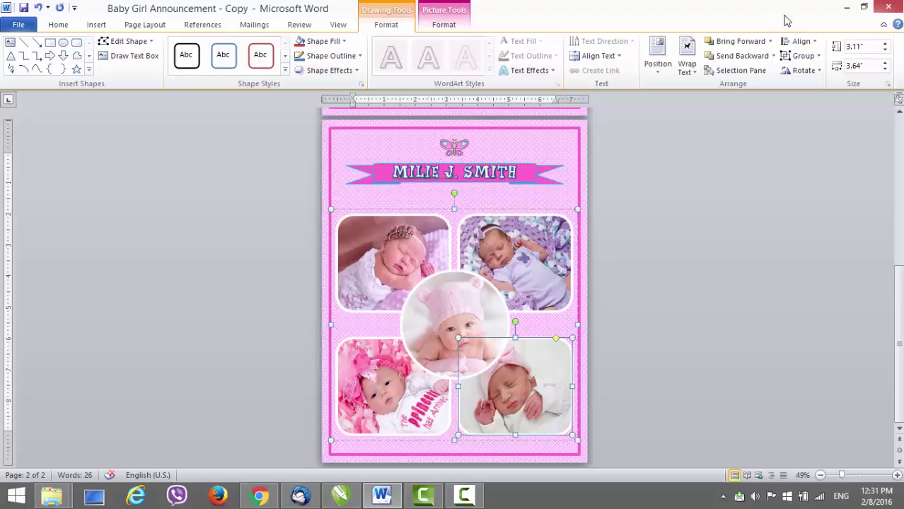
{"action": "left_click", "coordinate": [819, 71]}
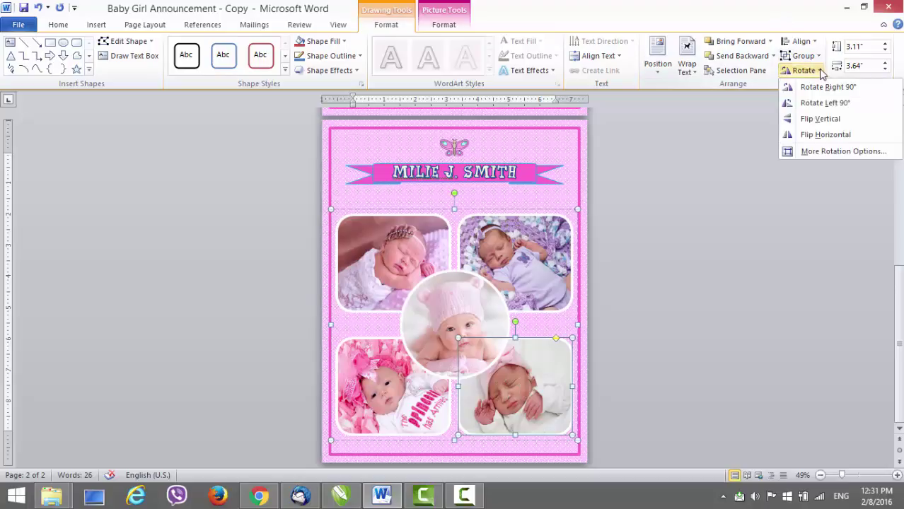
{"action": "left_click", "coordinate": [824, 134]}
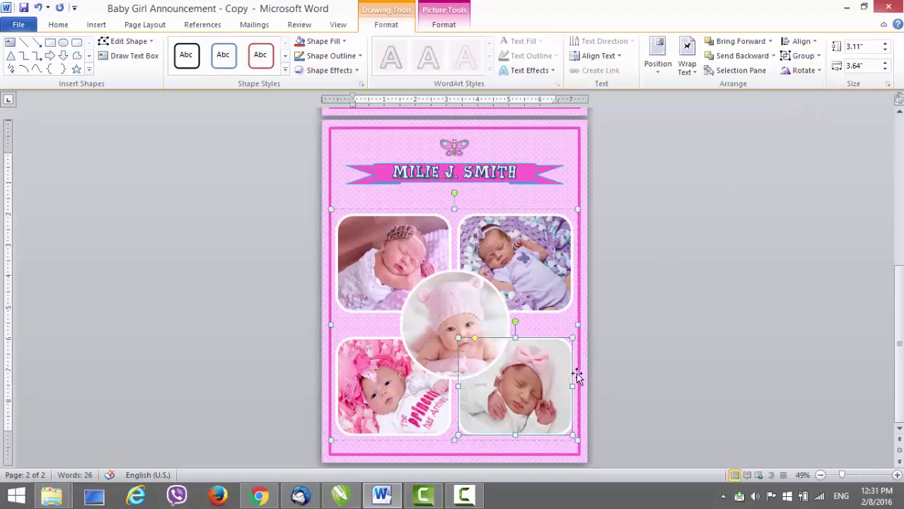
{"action": "left_click", "coordinate": [651, 361]}
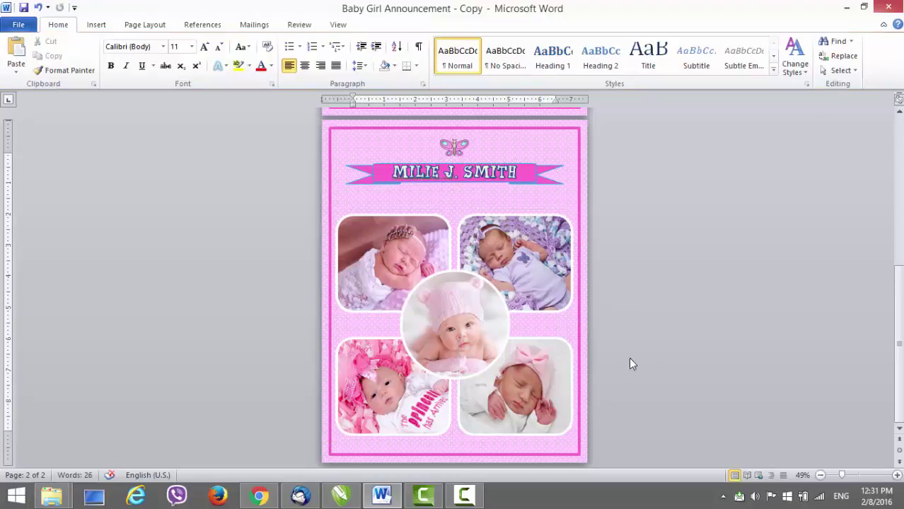
Scroll back up to the top of the announcement's first page
{"action": "scroll", "coordinate": [517, 360], "scroll_direction": "up", "scroll_amount": 3}
{"action": "scroll", "coordinate": [517, 361], "scroll_direction": "up", "scroll_amount": 9}
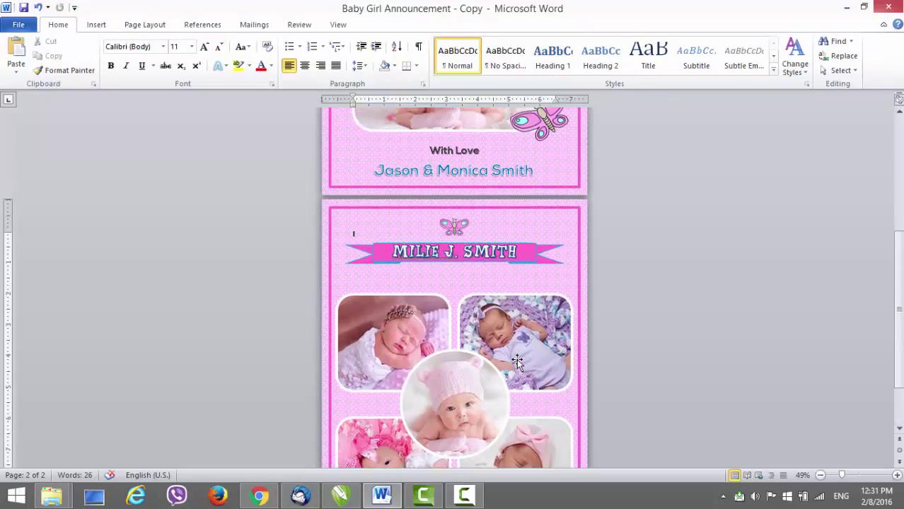
{"action": "scroll", "coordinate": [517, 360], "scroll_direction": "up", "scroll_amount": 4}
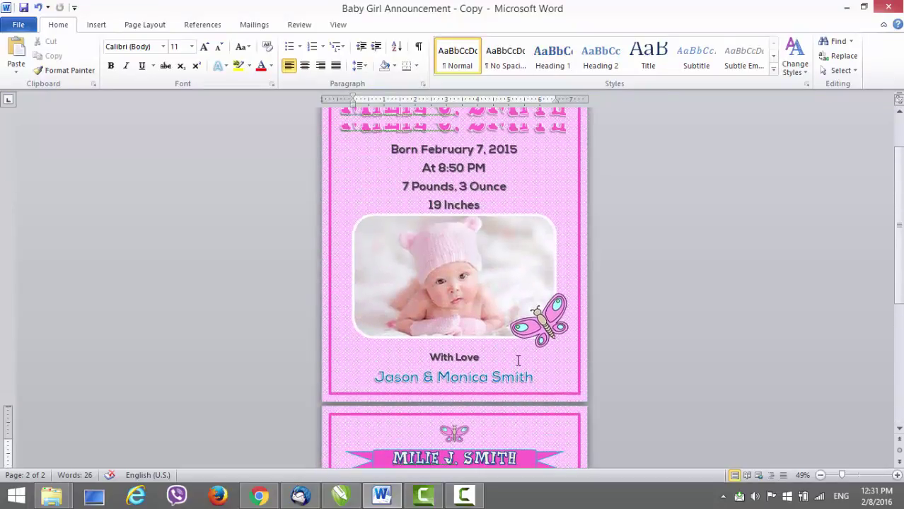